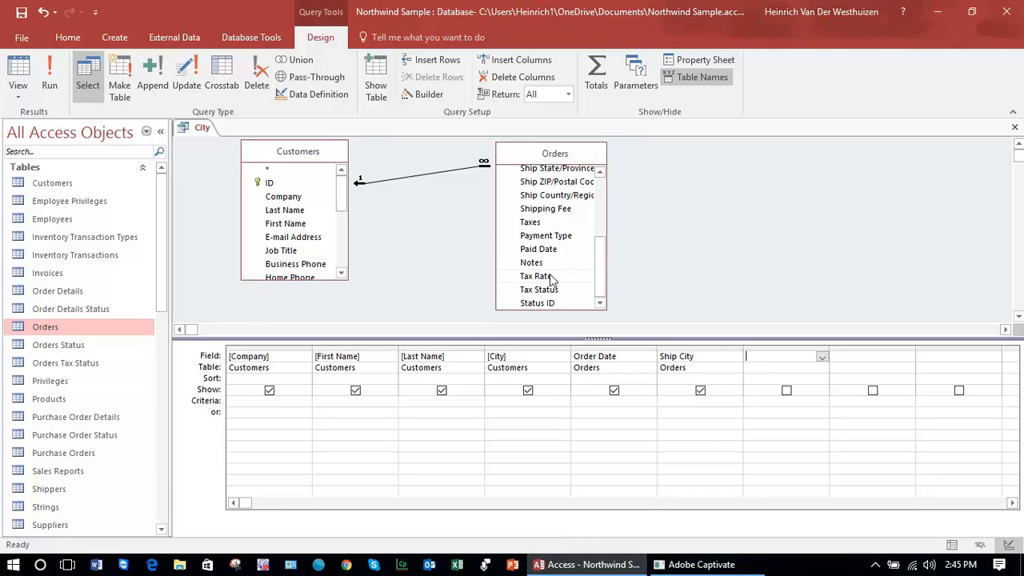
# Add the Shipping Fee field from the Orders table to the City query and run it, returning to the query design after viewing the records.
pyautogui.doubleClick(564, 211)
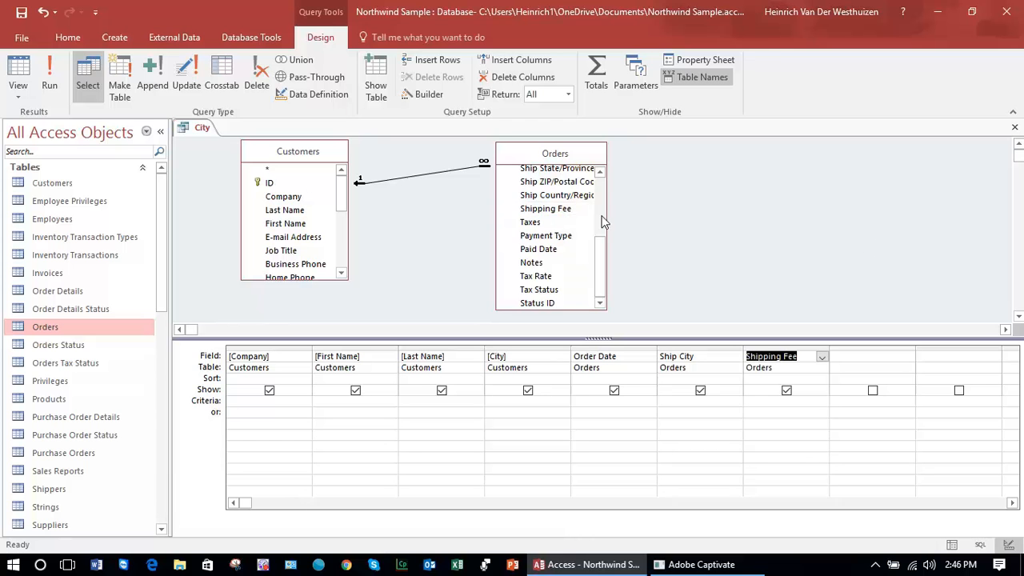
pyautogui.click(50, 76)
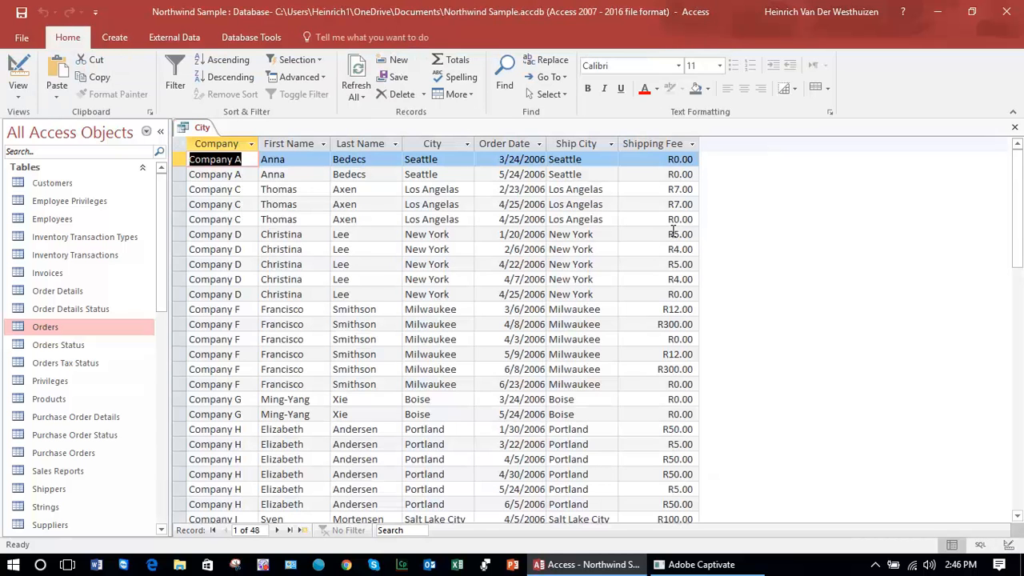
pyautogui.moveTo(1019, 210)
pyautogui.mouseDown()
pyautogui.moveTo(1020, 328)
pyautogui.moveTo(1021, 203)
pyautogui.mouseUp()
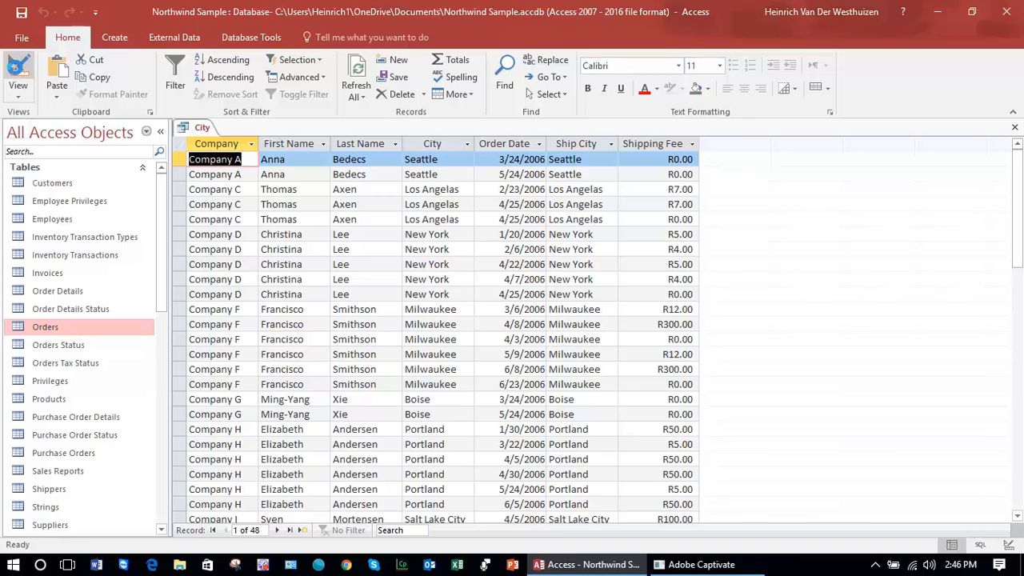
pyautogui.click(18, 73)
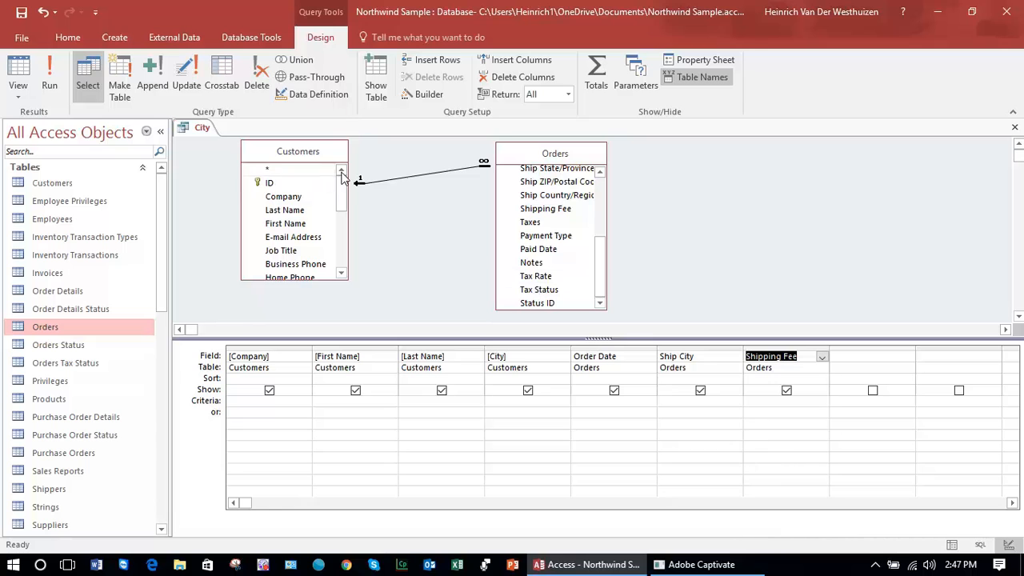
pyautogui.click(852, 356)
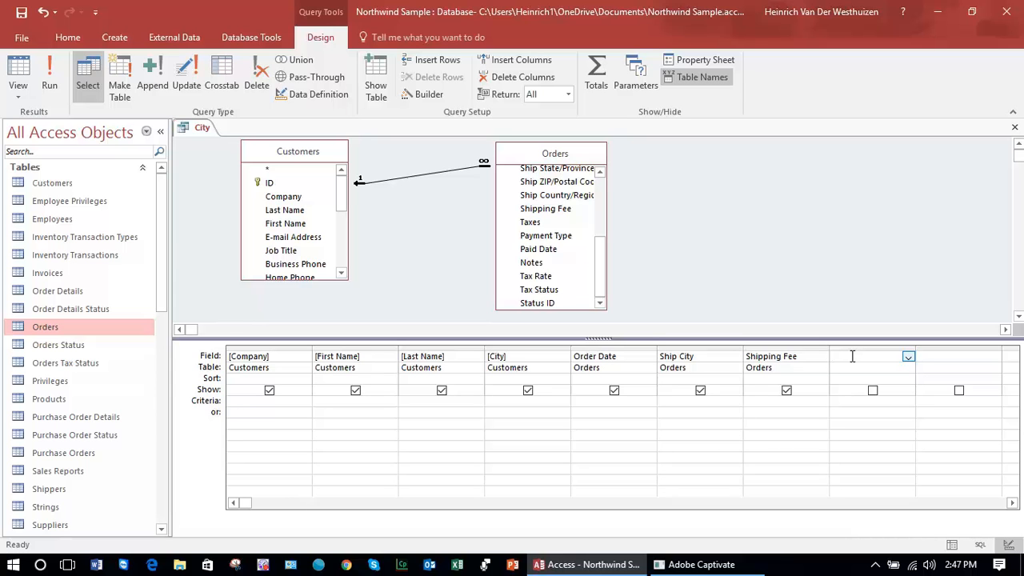
pyautogui.click(789, 348)
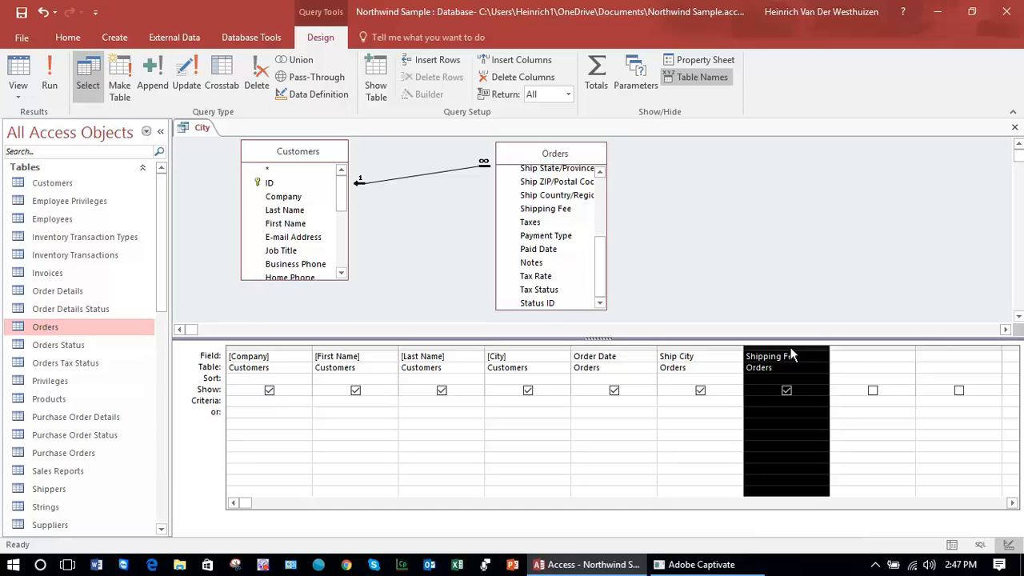
pyautogui.click(870, 357)
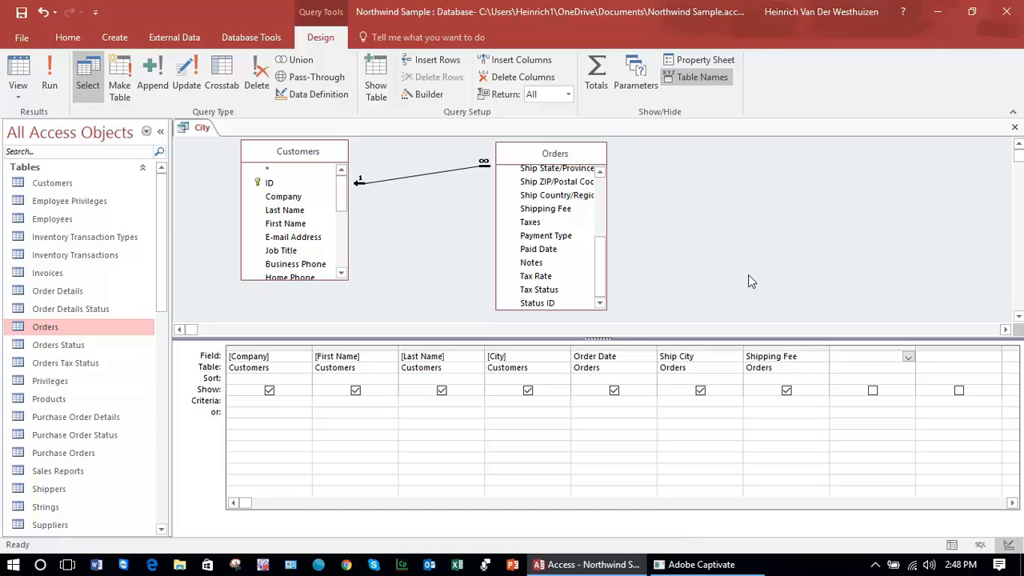
pyautogui.rightClick(842, 358)
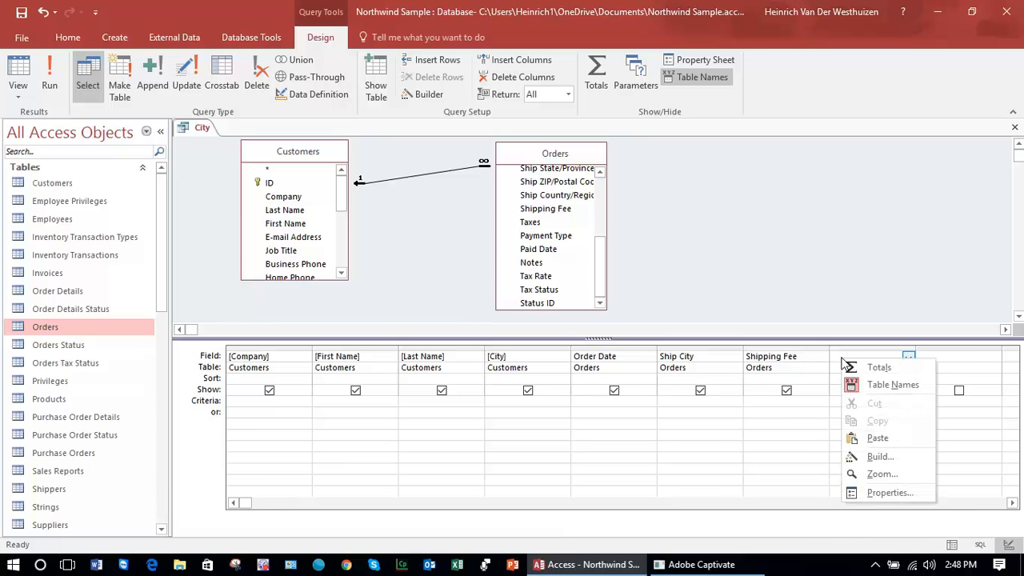
pyautogui.click(878, 459)
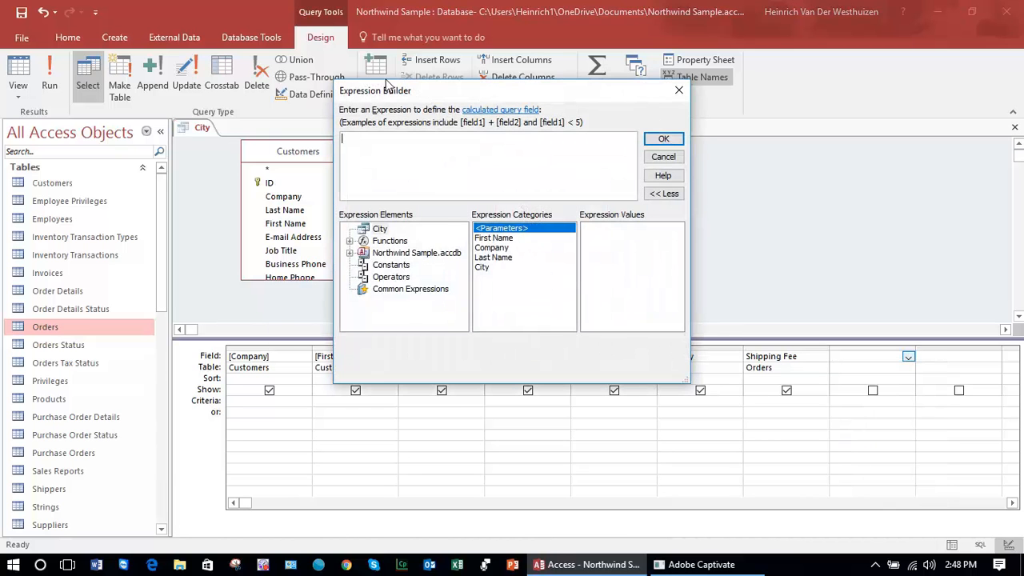
pyautogui.moveTo(388, 82); pyautogui.dragTo(308, 53)
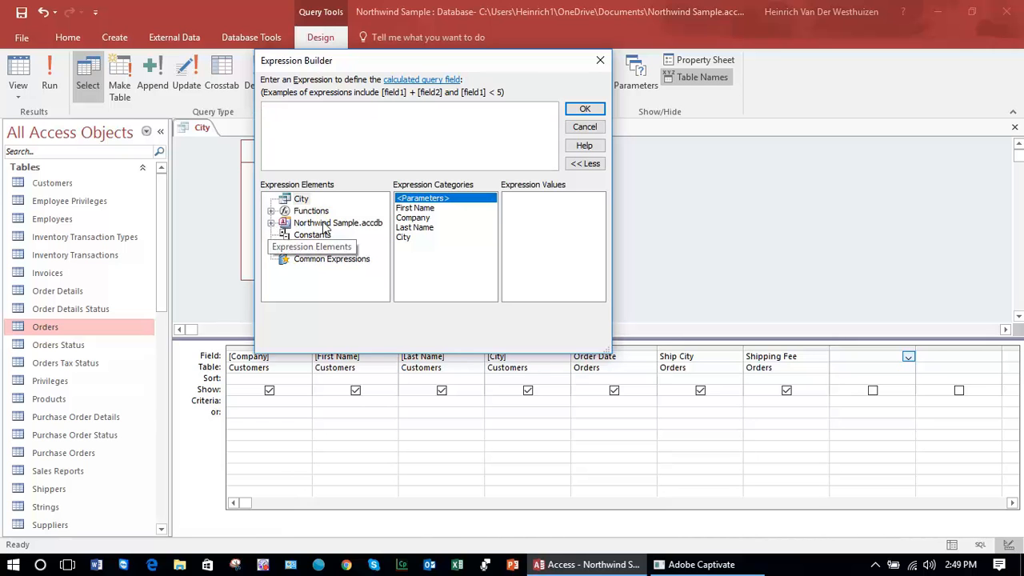
pyautogui.click(270, 224)
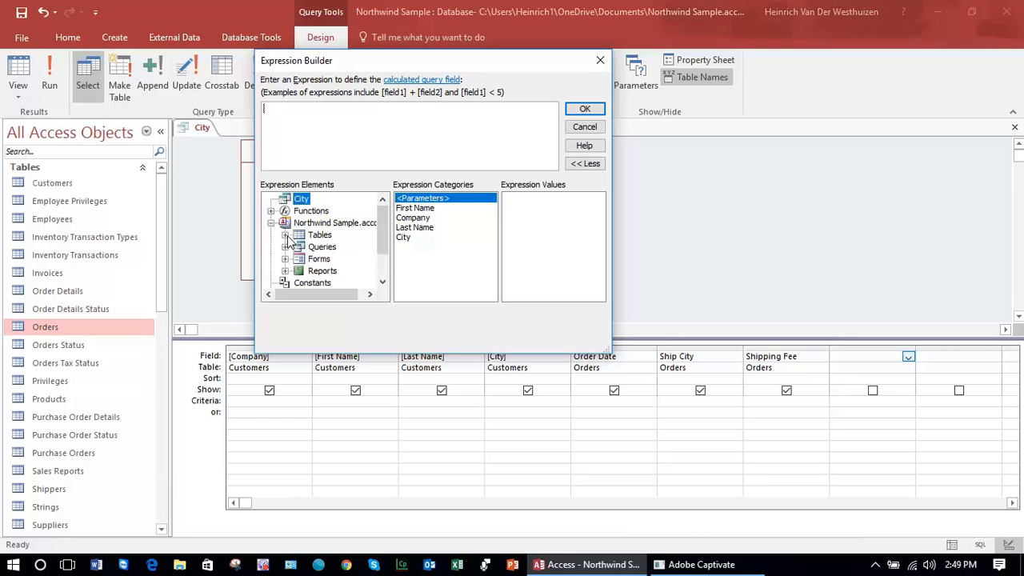
pyautogui.click(285, 235)
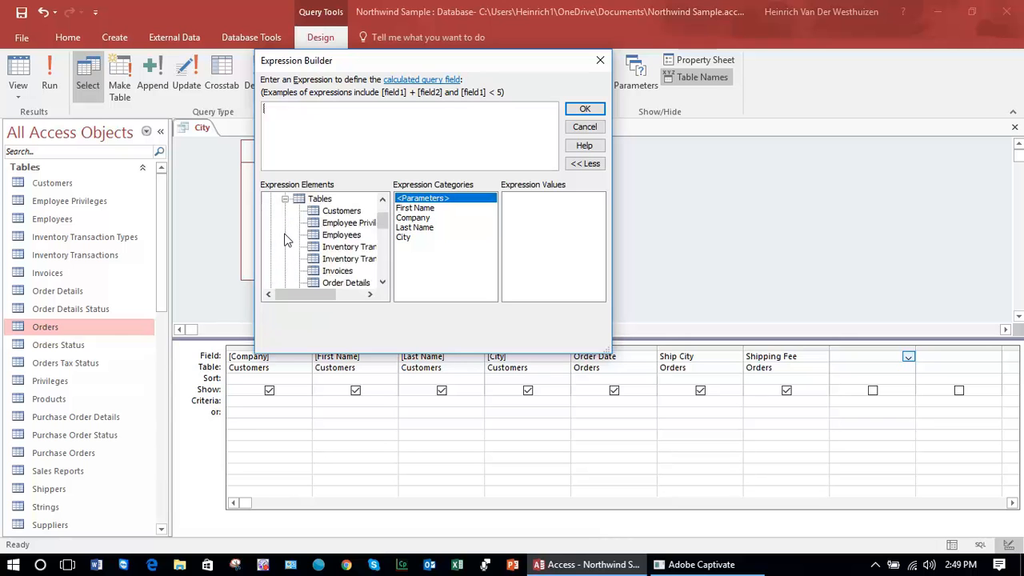
pyautogui.click(382, 283)
pyautogui.click(382, 283)
pyautogui.click(383, 282)
pyautogui.click(382, 283)
pyautogui.click(336, 259)
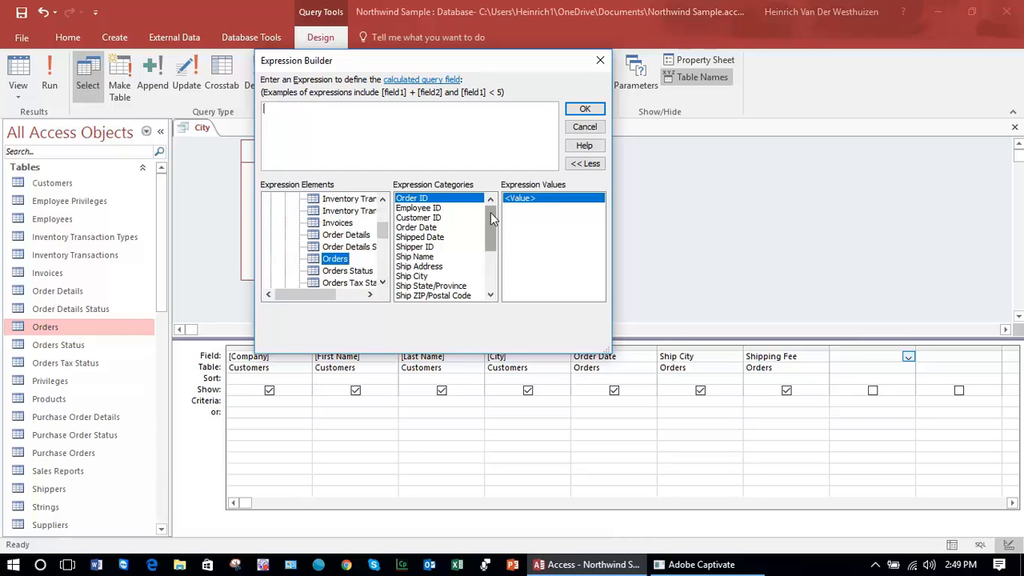
pyautogui.moveTo(492, 212); pyautogui.dragTo(490, 236)
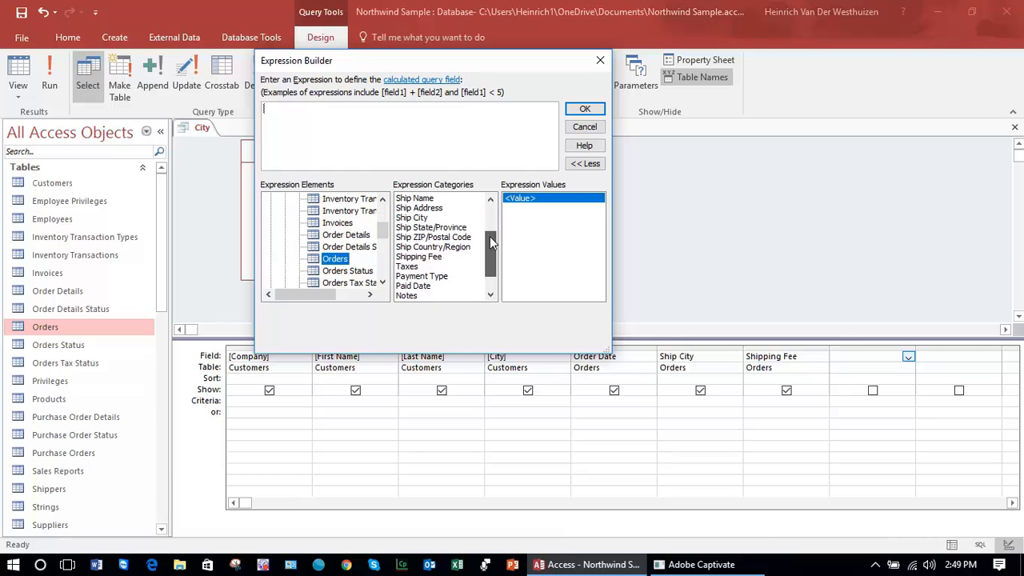
pyautogui.click(435, 258)
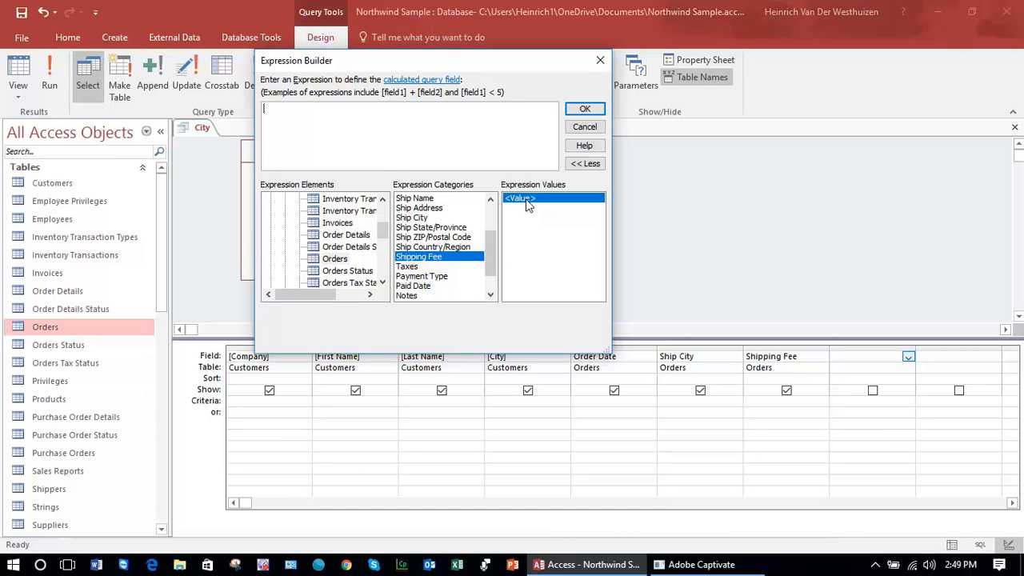
pyautogui.click(585, 110)
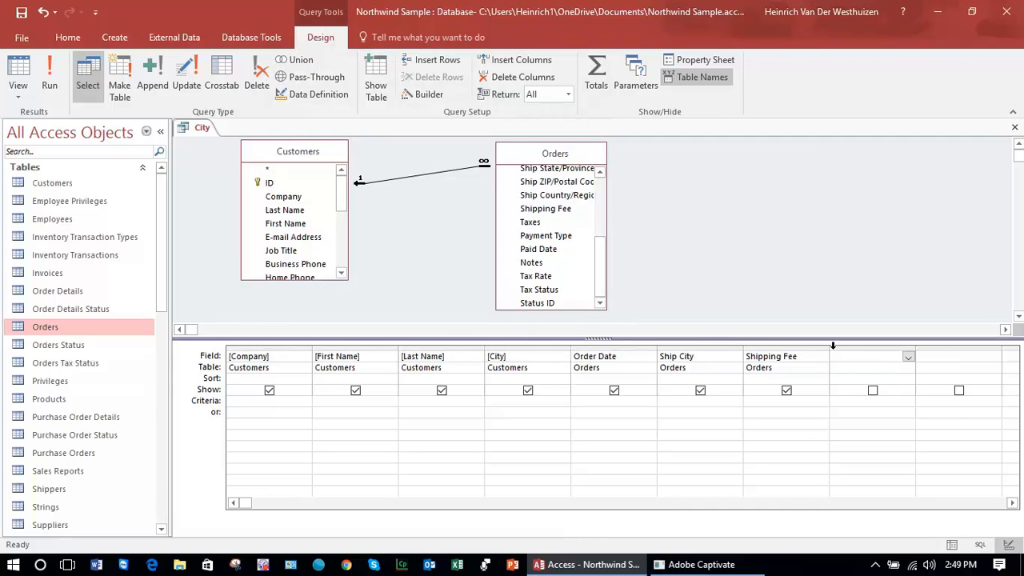
# Start an expression for the empty query column in the Expression Builder and insert the Shipping Fee field from the Orders table.
pyautogui.rightClick(862, 355)
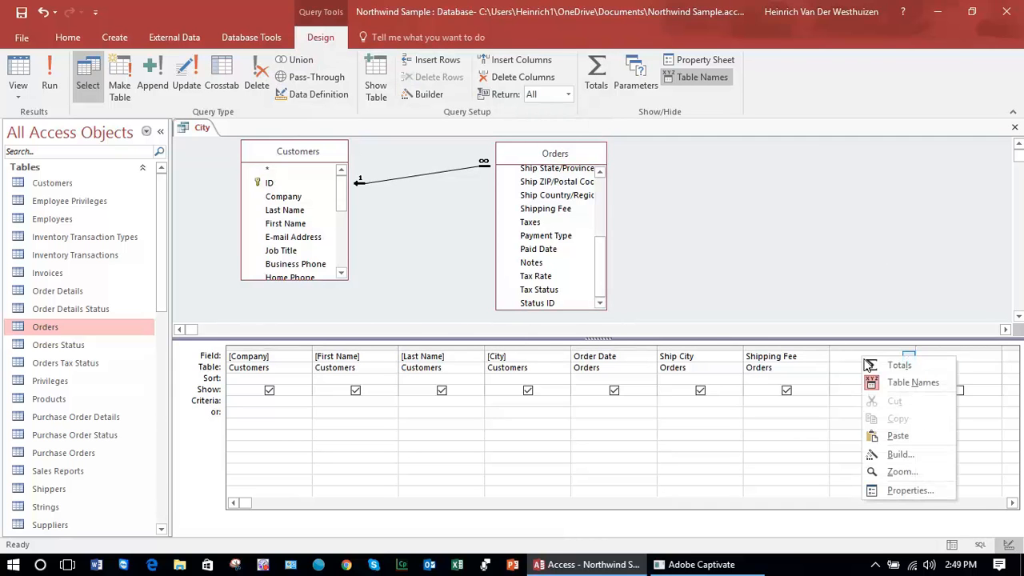
pyautogui.click(904, 473)
pyautogui.click(349, 252)
pyautogui.click(364, 265)
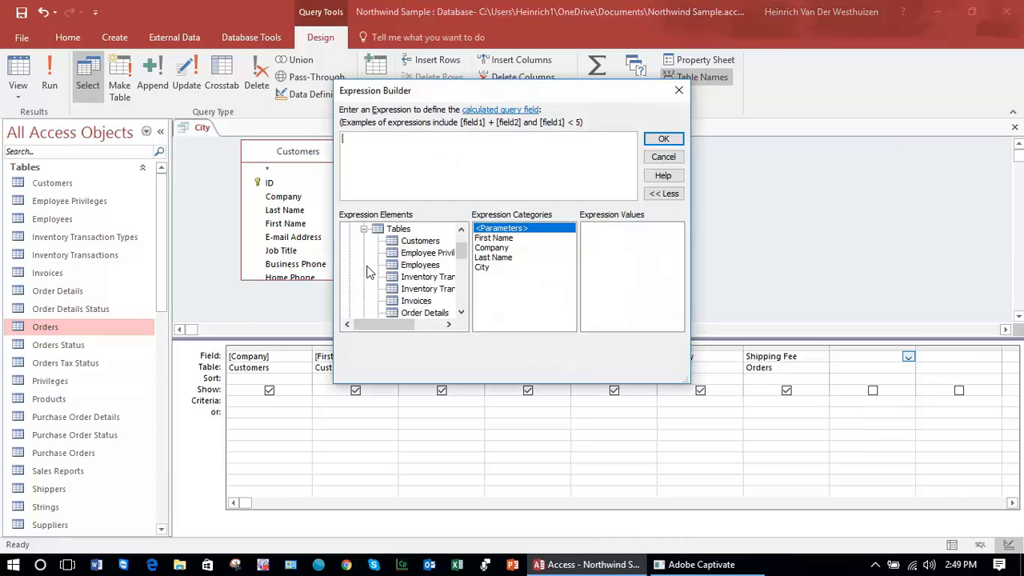
pyautogui.click(460, 312)
pyautogui.click(461, 312)
pyautogui.click(460, 311)
pyautogui.click(461, 312)
pyautogui.click(421, 290)
pyautogui.click(569, 276)
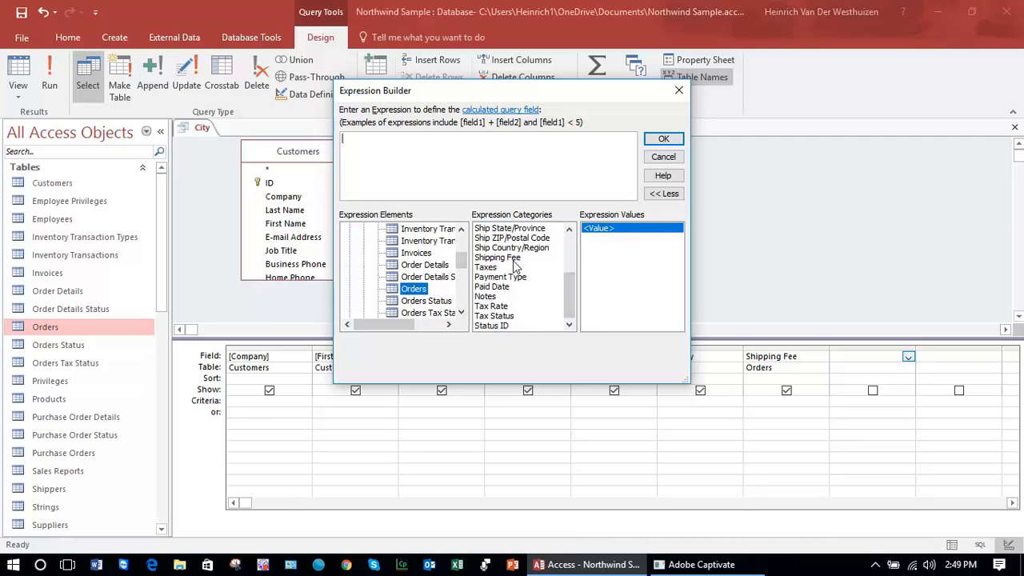
pyautogui.click(515, 259)
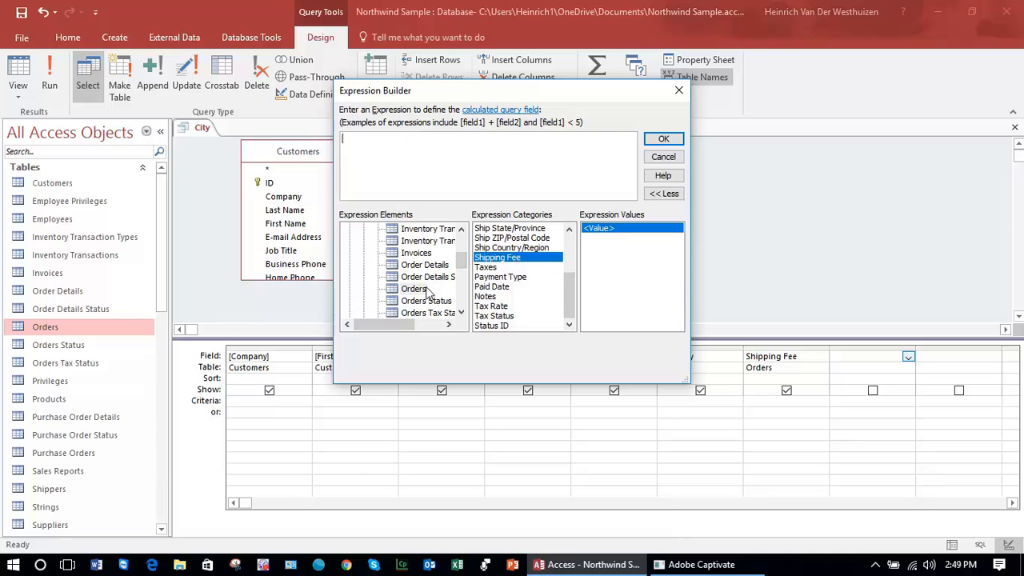
pyautogui.doubleClick(604, 230)
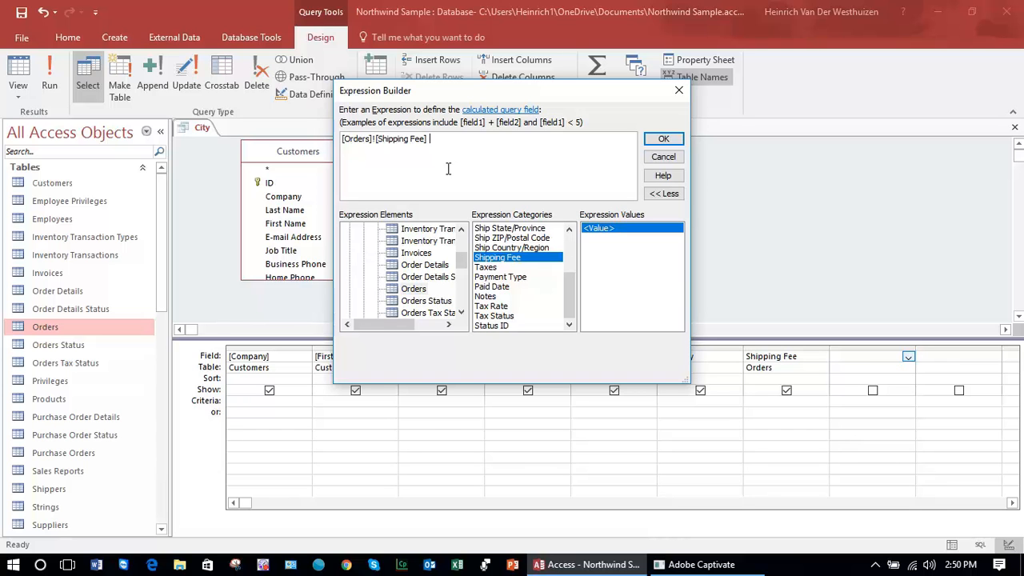
# Complete the expression by multiplying the Shipping Fee by 0.14, and widen the calculated column to show the whole formula.
pyautogui.write('*')
pyautogui.write('0.14')
pyautogui.click(663, 139)
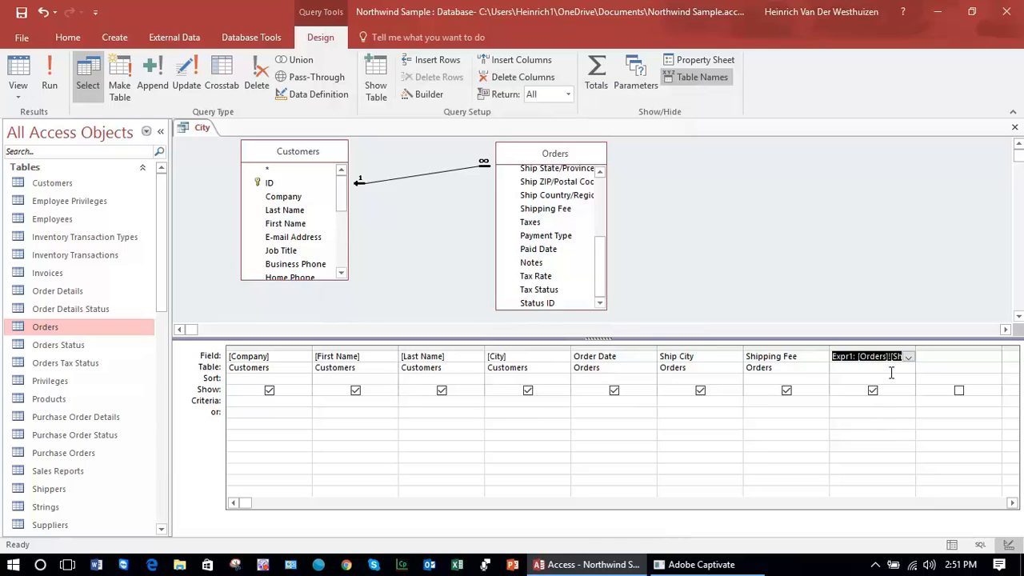
pyautogui.moveTo(916, 345); pyautogui.dragTo(990, 345)
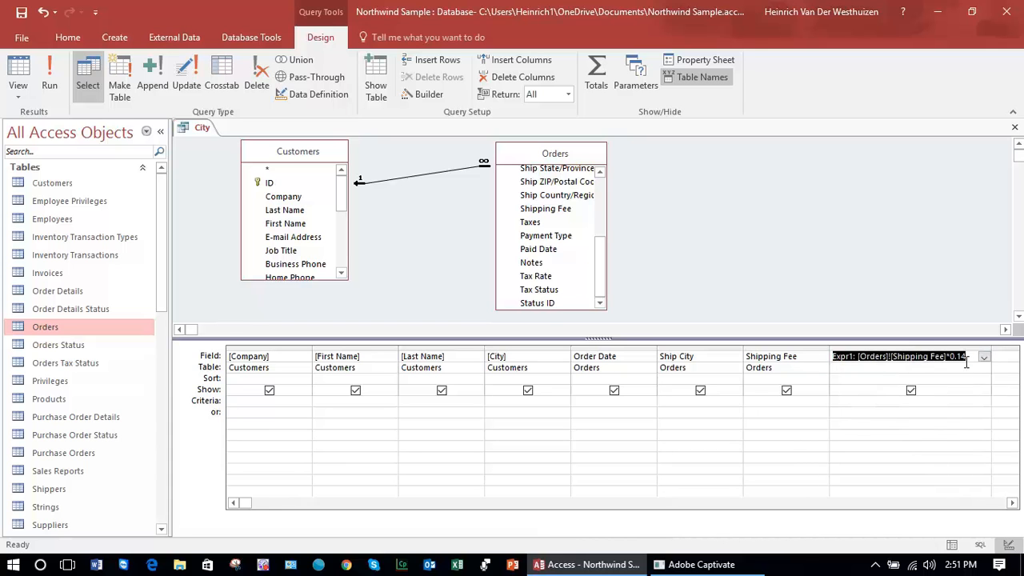
pyautogui.click(966, 368)
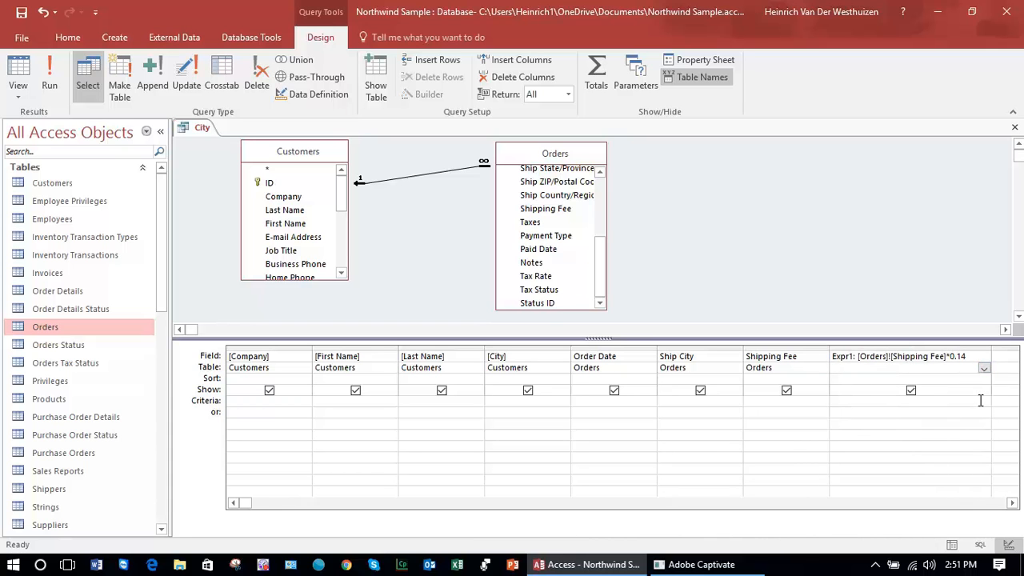
# Rename the calculated field from Expr1 to VAT, keeping the colon before the expression.
pyautogui.click(851, 356)
pyautogui.press('Left')
pyautogui.press('Left')
pyautogui.press('Left')
pyautogui.press('Left')
pyautogui.press('Left')
pyautogui.press('Right')
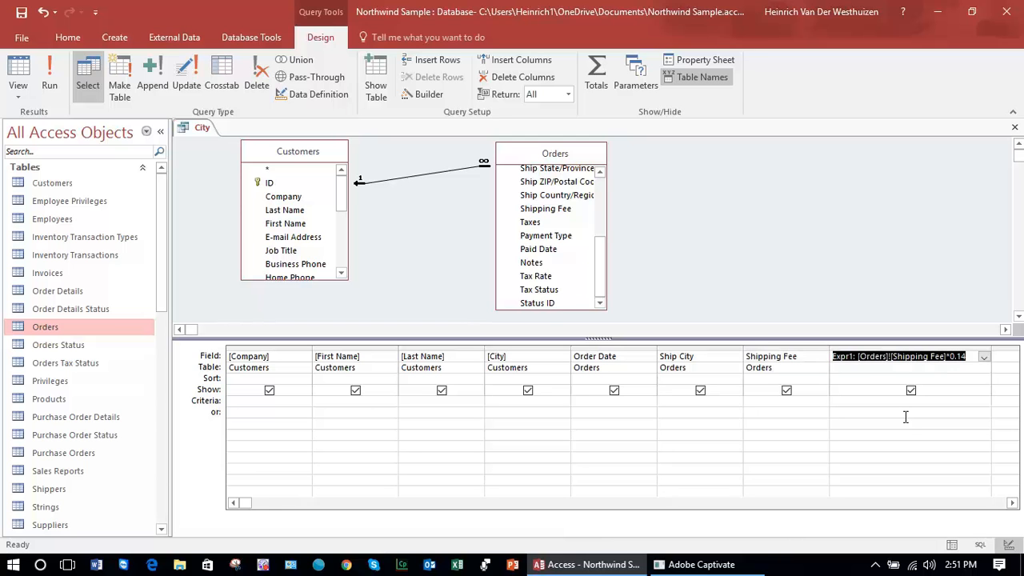
pyautogui.click(843, 357)
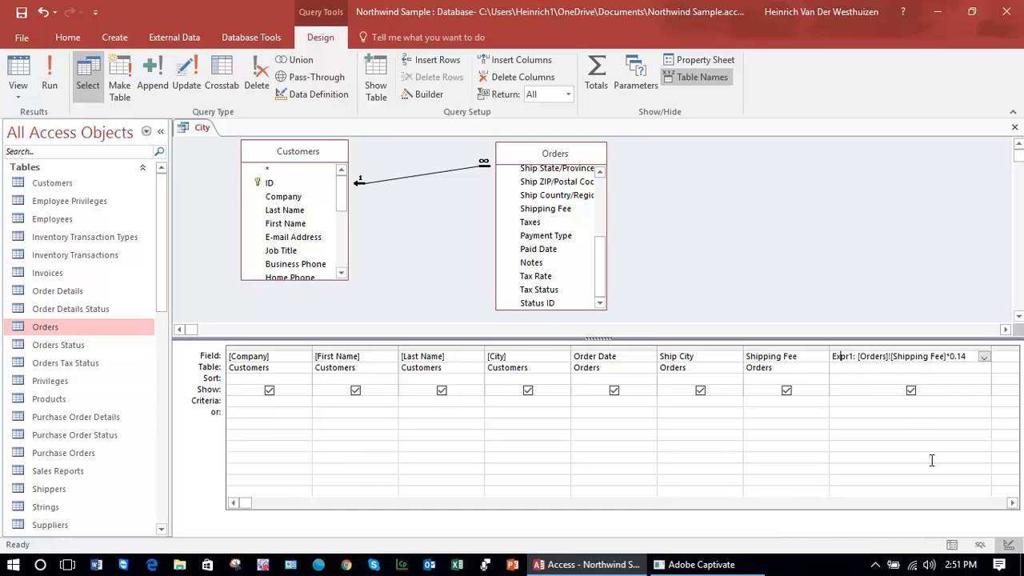
pyautogui.hotkey('shift', 'Right')
pyautogui.hotkey('shift', 'Right')
pyautogui.hotkey('shift', 'Right')
pyautogui.hotkey('shift', 'Right')
pyautogui.hotkey('shift', 'Right')
pyautogui.hotkey('shift', 'Right')
pyautogui.write('VAT:')
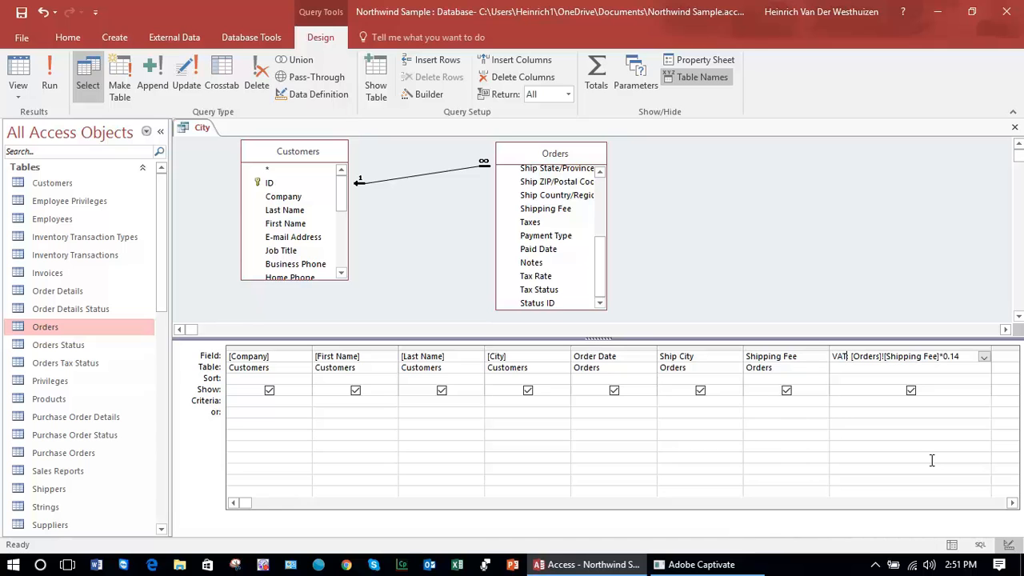
pyautogui.write(':')
pyautogui.press('Return')
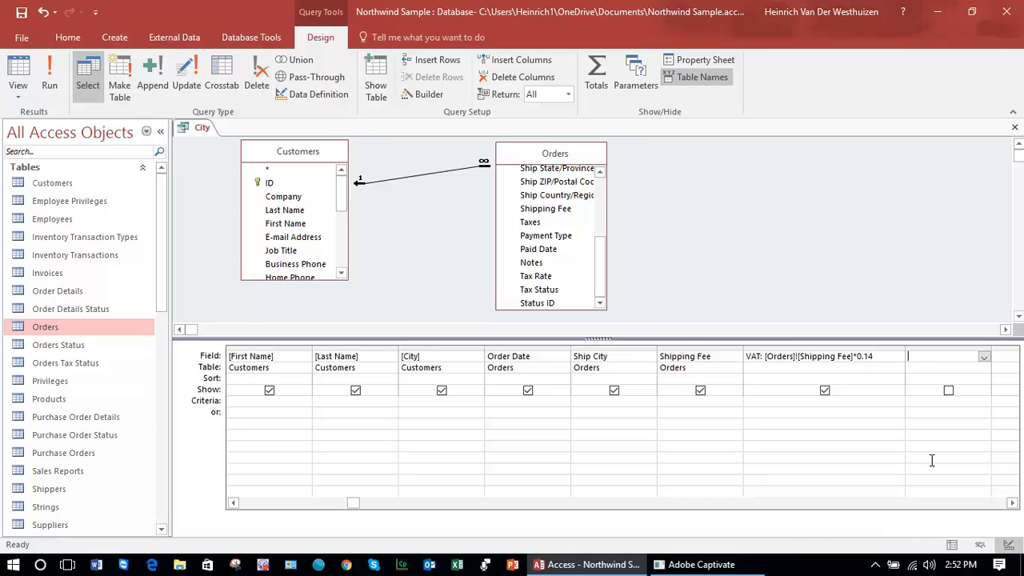
# Run the City query with the calculated VAT field.
pyautogui.doubleClick(751, 361)
pyautogui.click(884, 357)
pyautogui.click(44, 69)
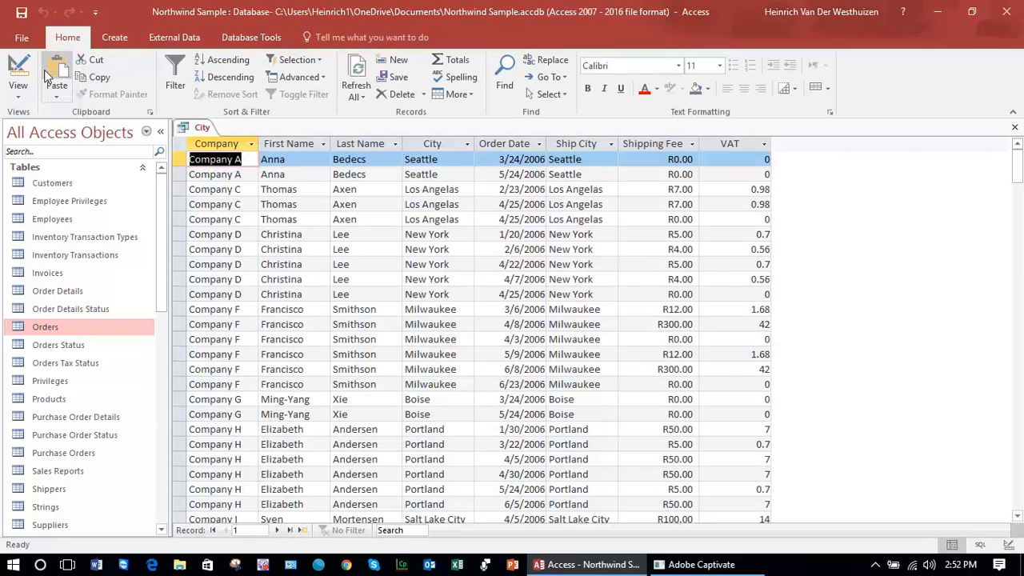
# Compare the Shipping Fee and VAT values for the Company C order of 2/23/2006 and the Company F order of 4/8/2006.
pyautogui.click(730, 140)
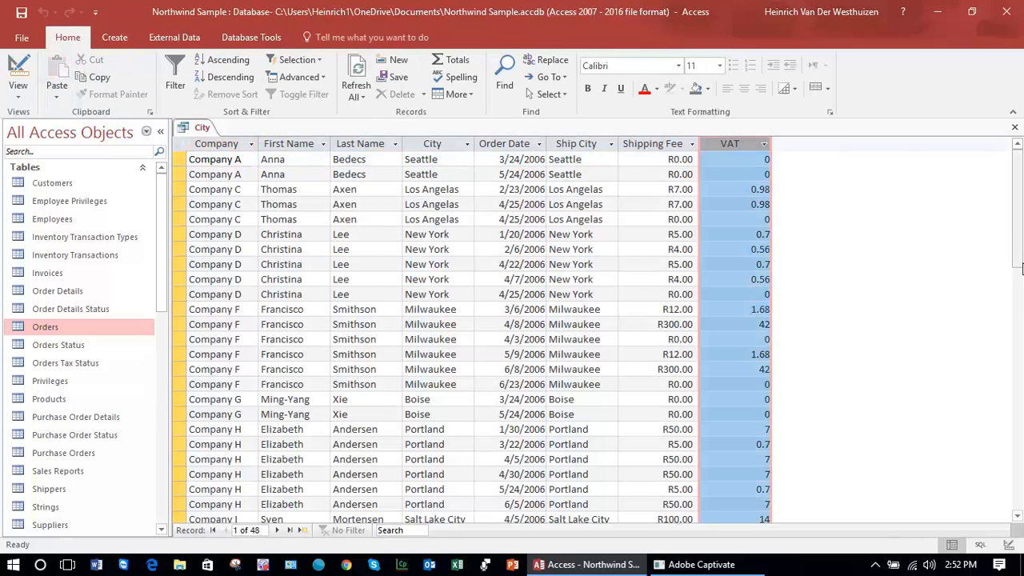
pyautogui.moveTo(1021, 230)
pyautogui.mouseDown()
pyautogui.moveTo(1022, 284)
pyautogui.moveTo(1021, 215)
pyautogui.mouseUp()
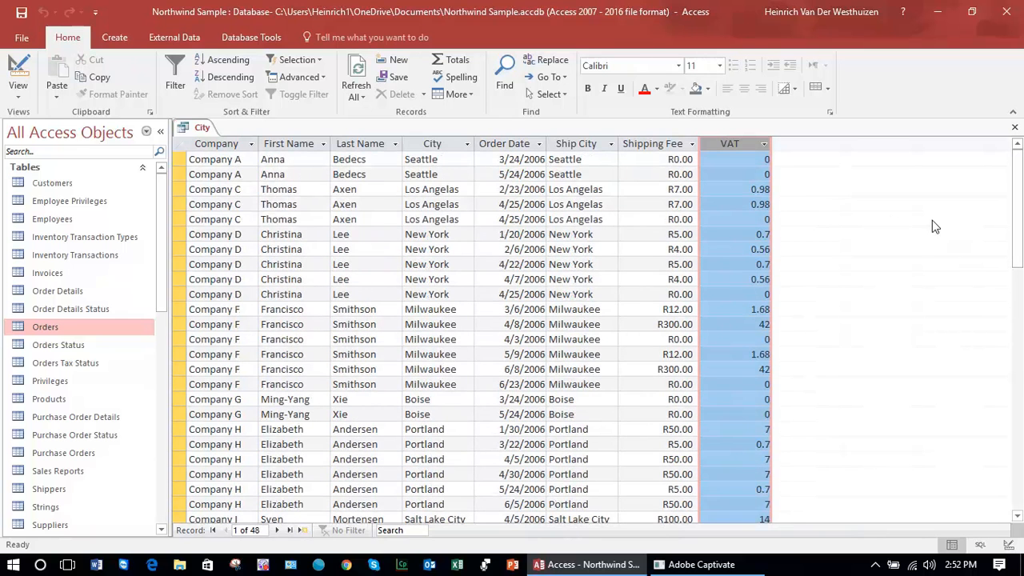
pyautogui.click(642, 190)
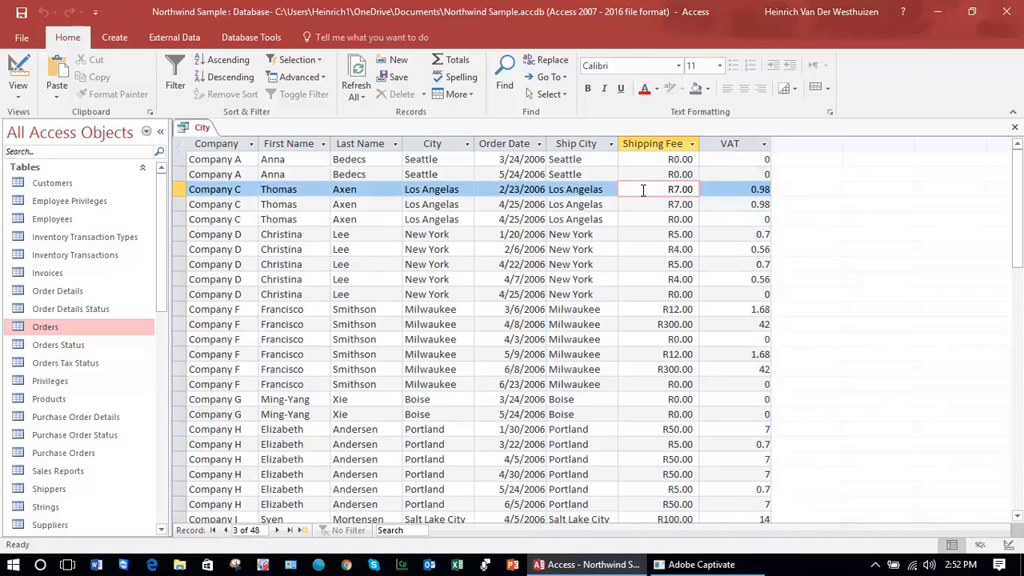
pyautogui.click(730, 189)
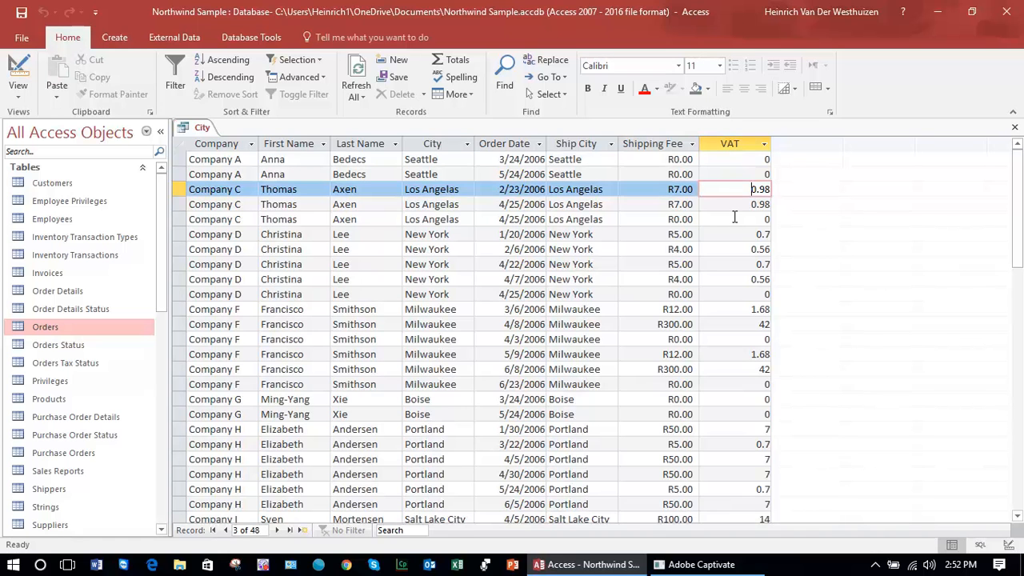
pyautogui.click(651, 324)
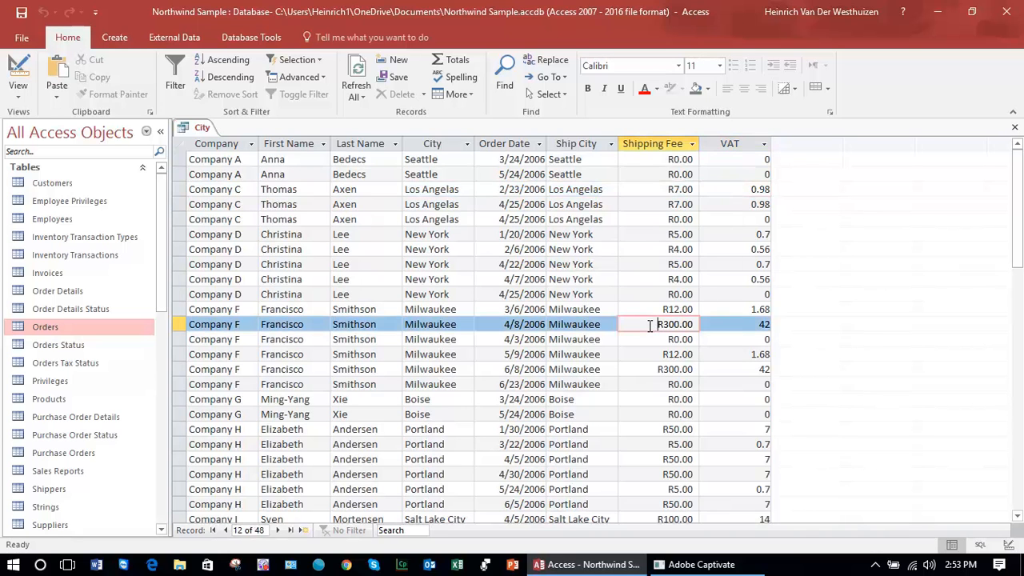
pyautogui.click(728, 323)
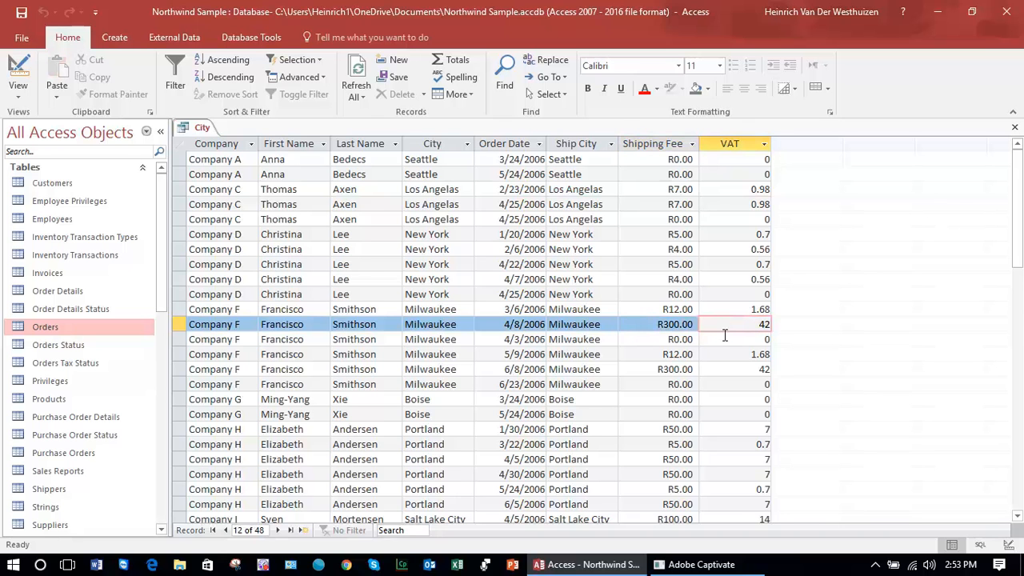
# Review the VAT expression in the City query's design, and run the query again.
pyautogui.moveTo(1016, 182); pyautogui.dragTo(1008, 156)
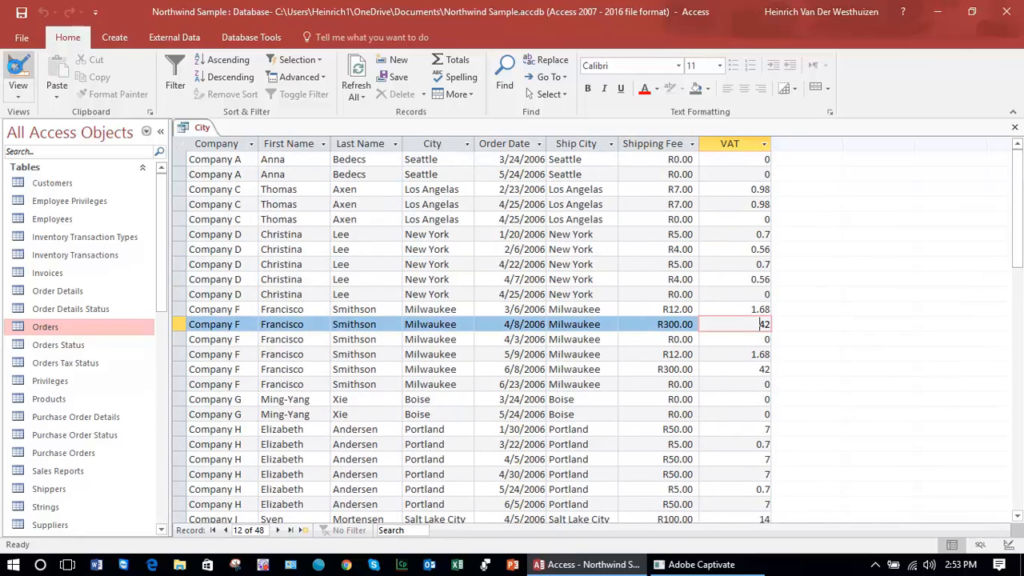
pyautogui.click(19, 67)
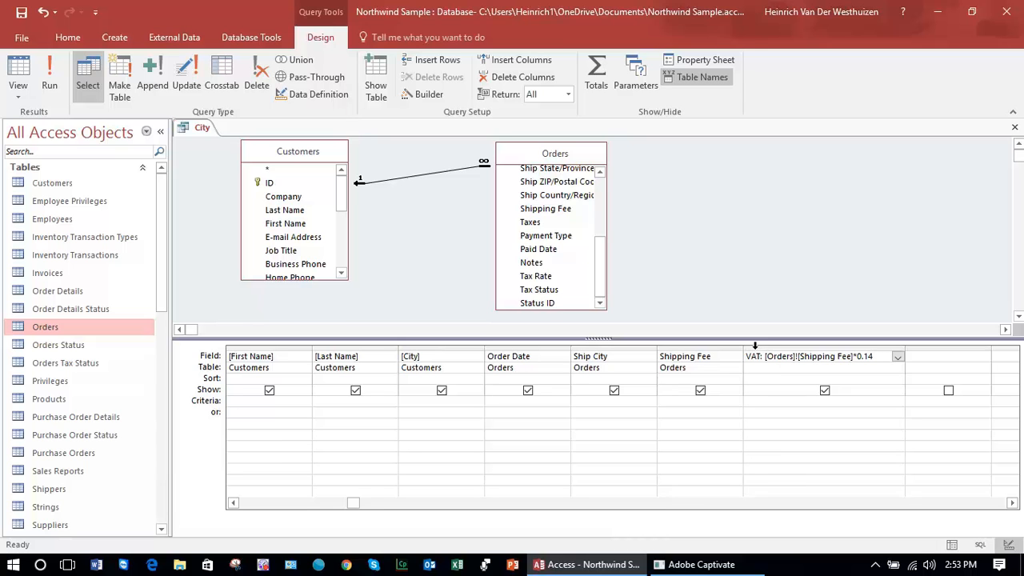
pyautogui.click(818, 345)
pyautogui.click(812, 300)
pyautogui.click(49, 76)
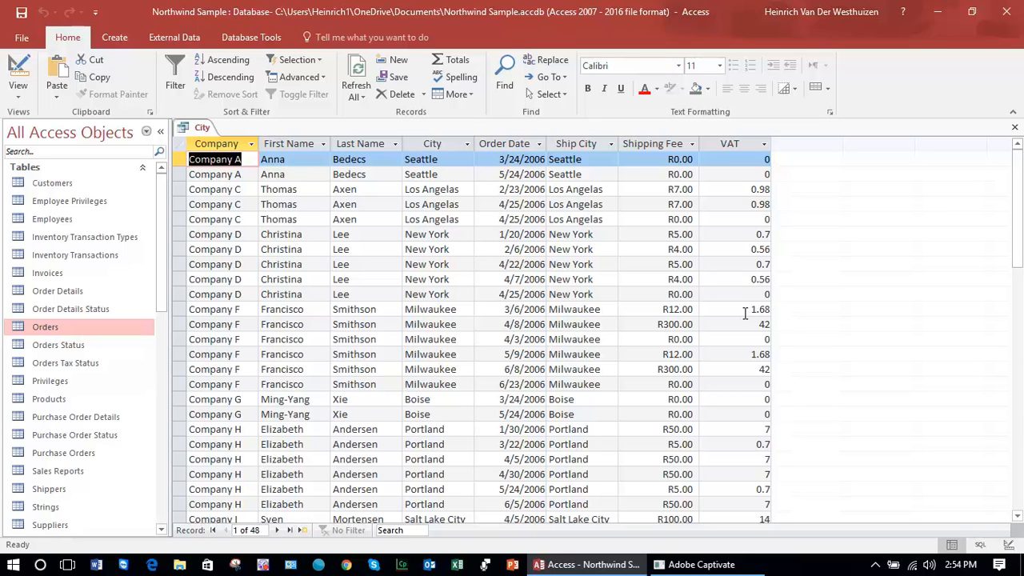
# Return to the City query's design and view the VAT expression in the Expression Builder without changing it.
pyautogui.click(19, 73)
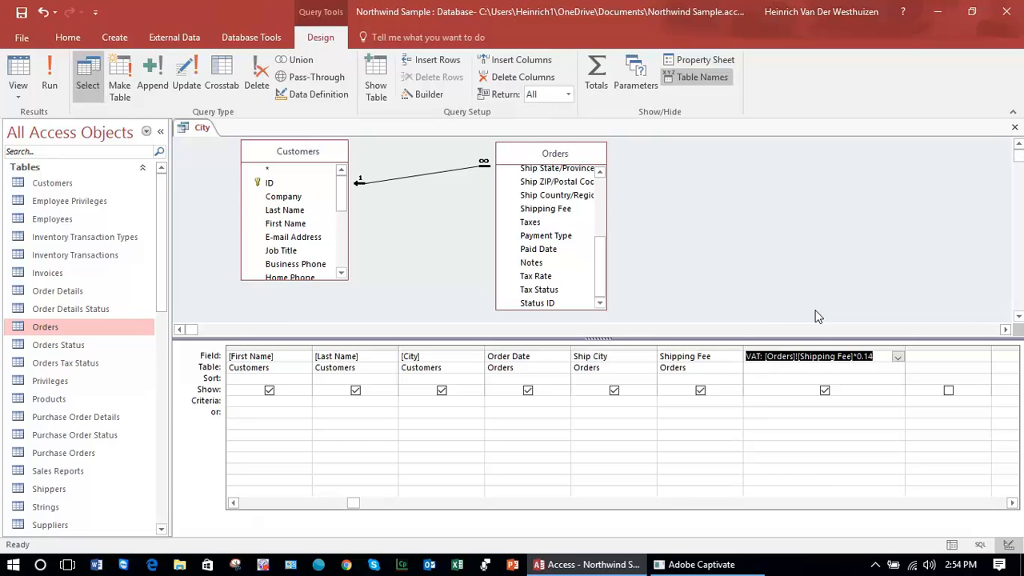
pyautogui.click(864, 357)
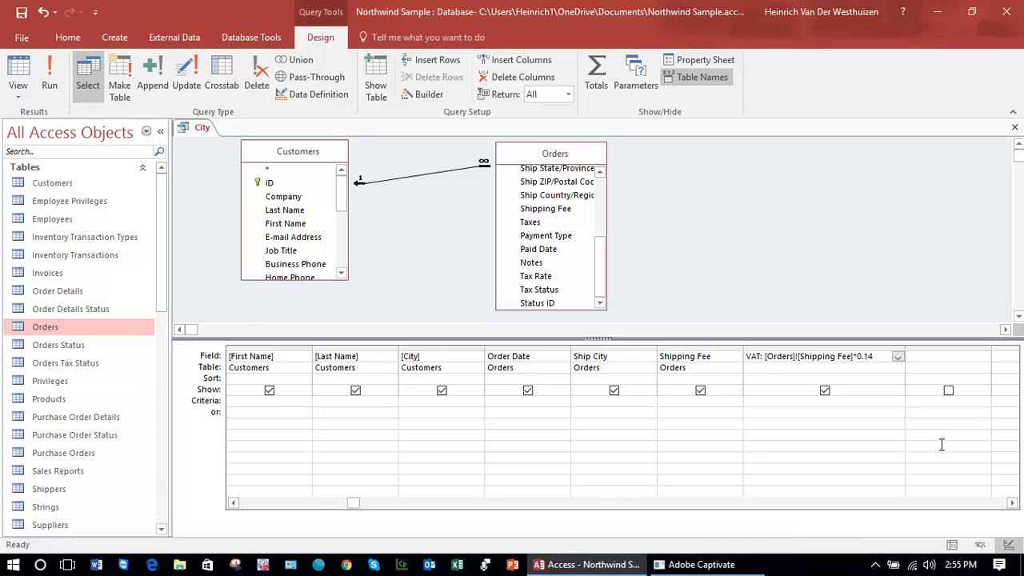
pyautogui.rightClick(838, 363)
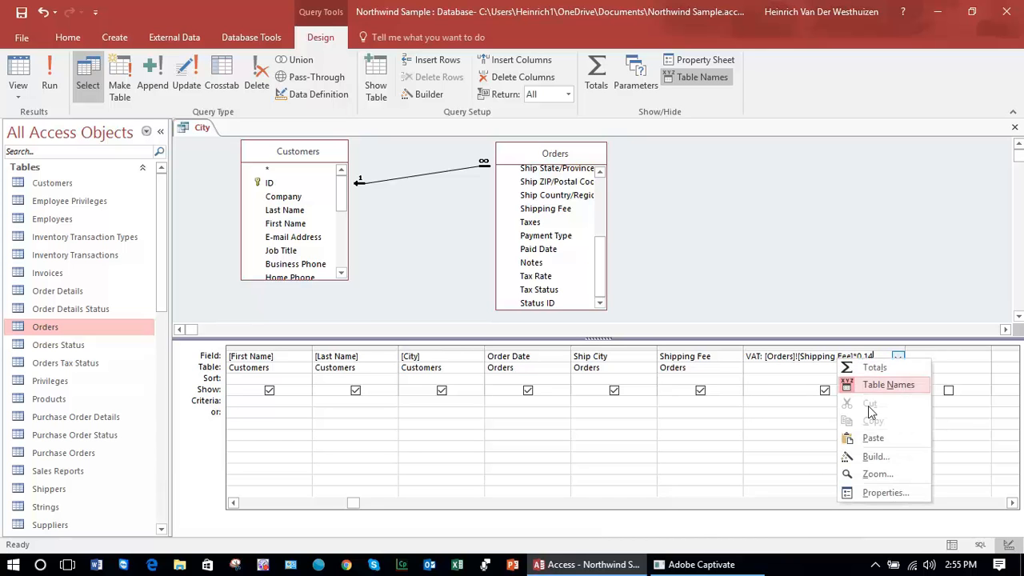
pyautogui.click(884, 455)
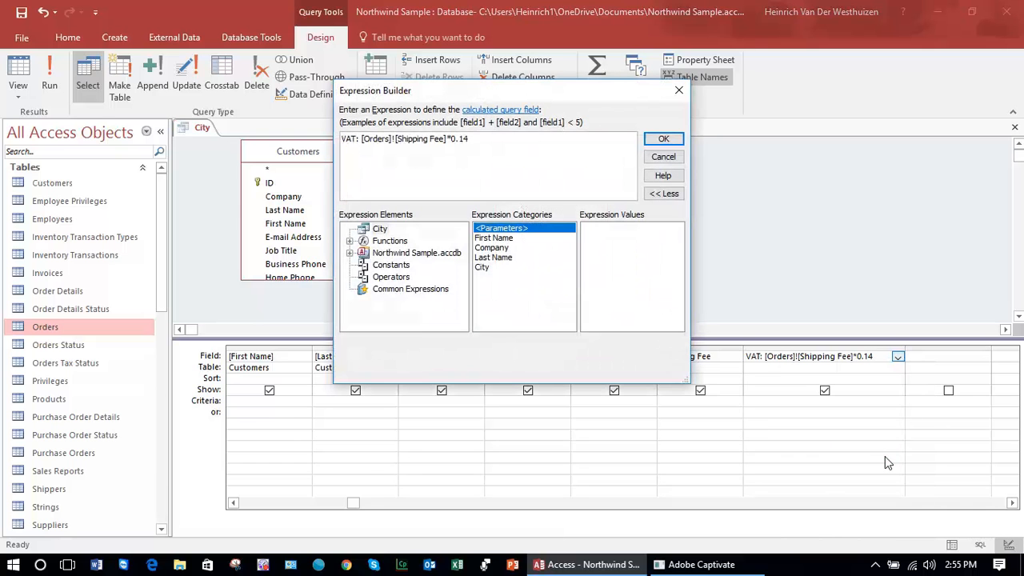
pyautogui.click(663, 156)
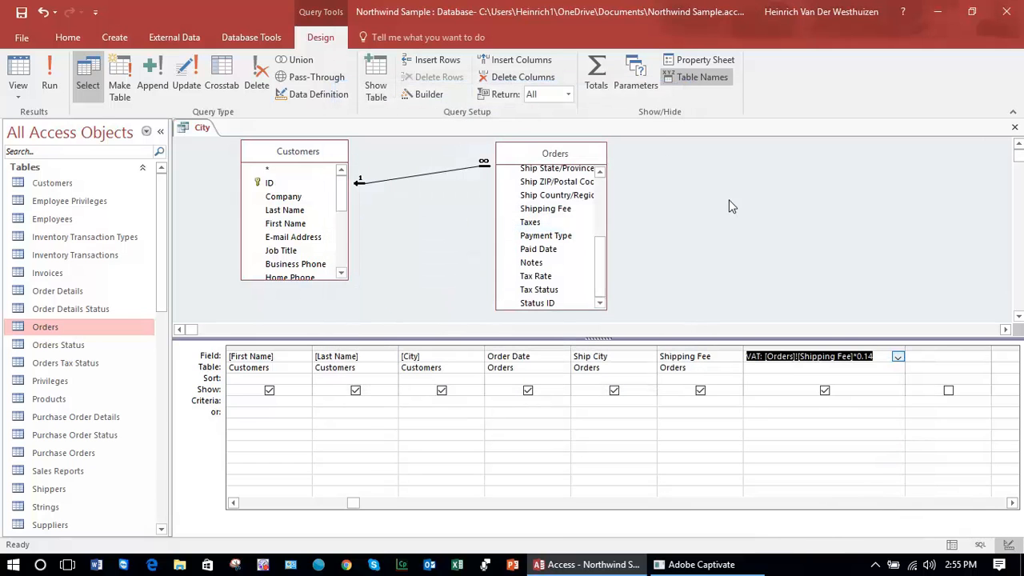
# Open the VAT expression in the Zoom window and remove the 0.14 factor after the multiplication sign.
pyautogui.rightClick(881, 355)
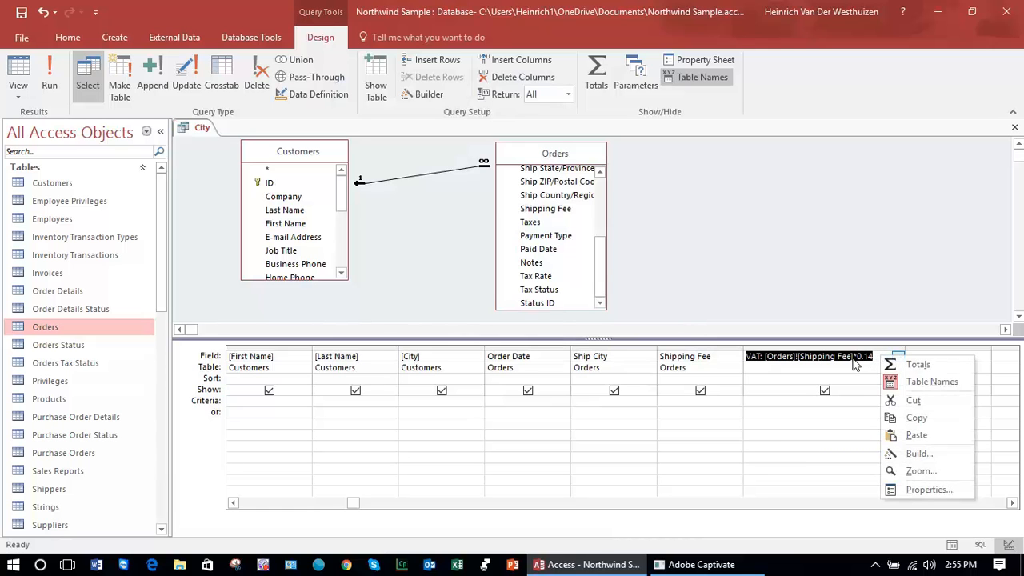
pyautogui.click(920, 471)
pyautogui.moveTo(500, 125); pyautogui.dragTo(518, 117)
pyautogui.click(508, 149)
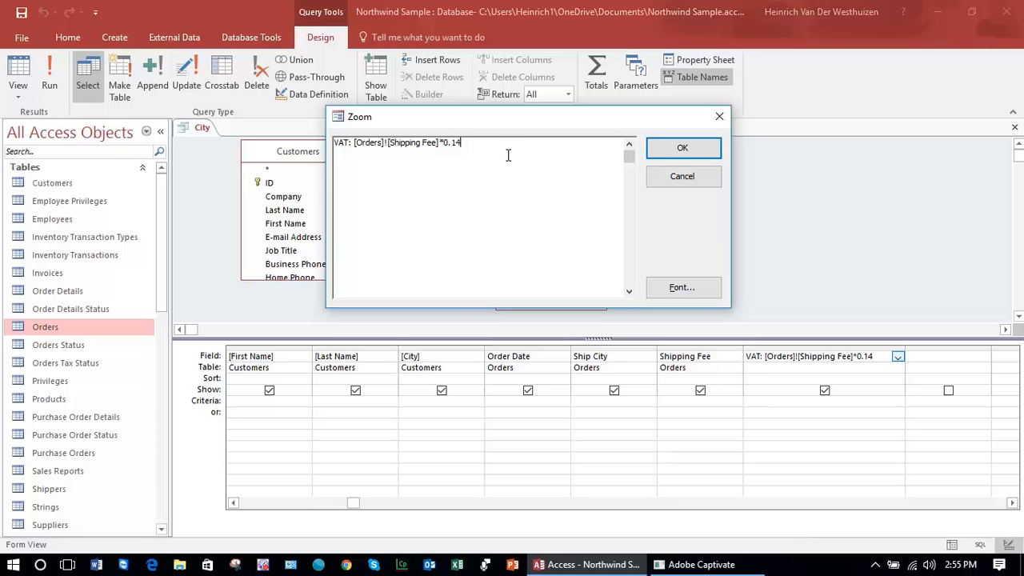
pyautogui.press('BackSpace')
pyautogui.press('BackSpace')
pyautogui.press('BackSpace')
pyautogui.press('BackSpace')
# Rename the calculated field as VAT Inclusive Shipping Fee, keeping the colon before the expression.
pyautogui.press('Right')
pyautogui.press('Right')
pyautogui.press('Right')
pyautogui.write('I')
pyautogui.write('nclus')
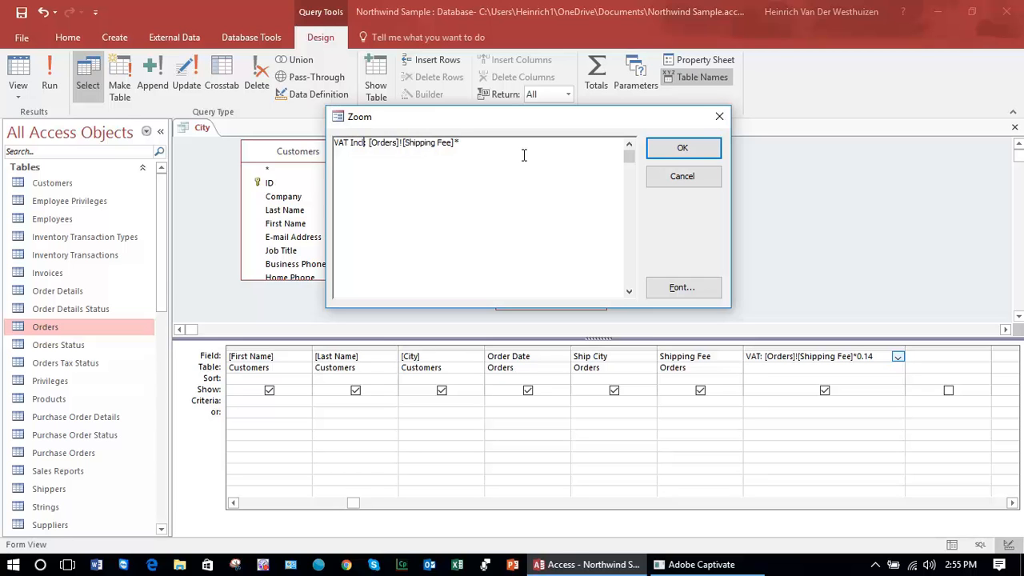
pyautogui.write('ive Shipping Fee')
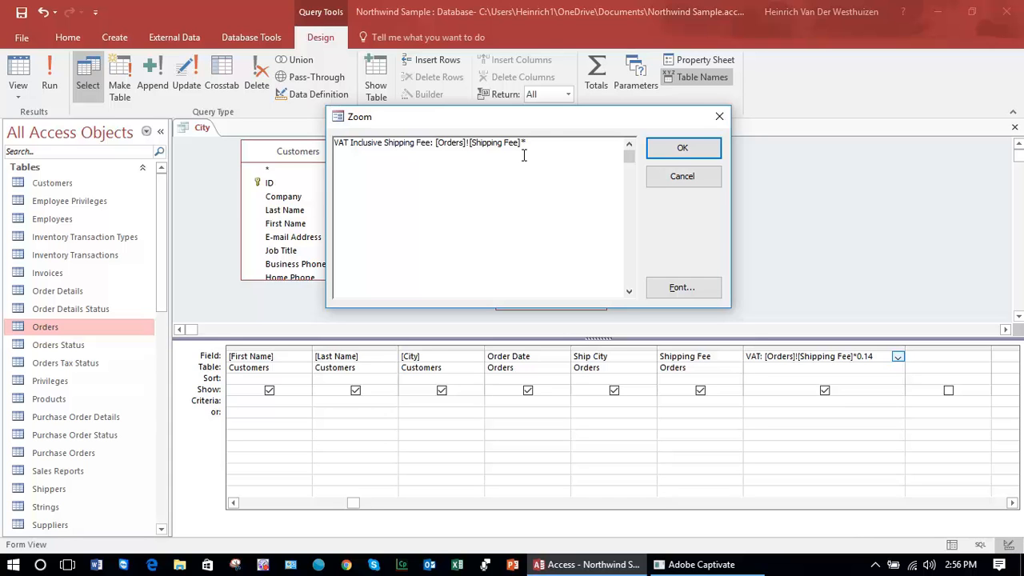
# Complete the expression by multiplying the Shipping Fee by 1.14, and apply it to the query field.
pyautogui.moveTo(437, 139); pyautogui.dragTo(431, 144)
pyautogui.click(537, 144)
pyautogui.write('1.14')
pyautogui.click(681, 147)
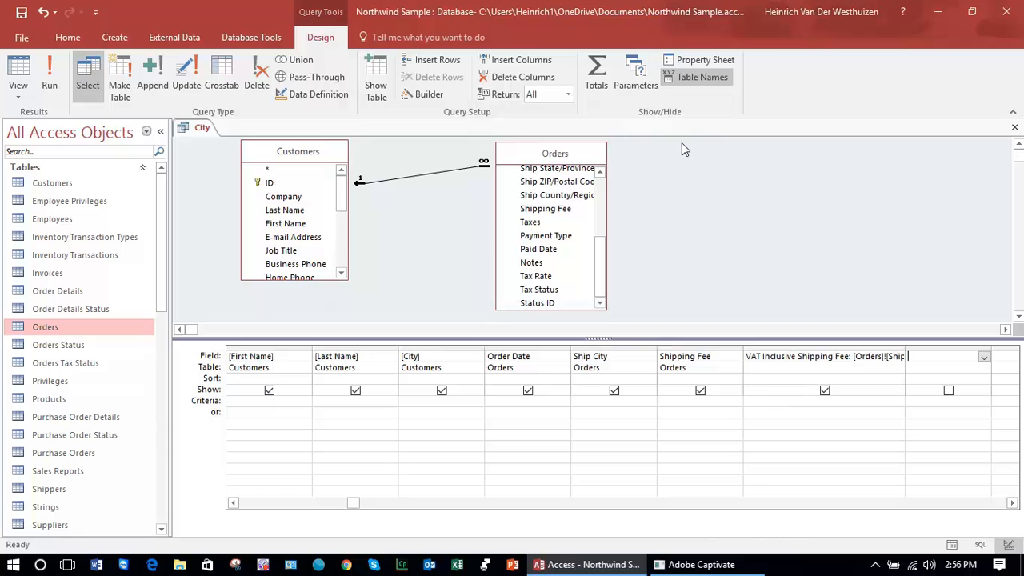
# Run the City query and compare the Shipping Fee with the VAT-inclusive fee for the Company F order of 3/6/2006.
pyautogui.click(50, 72)
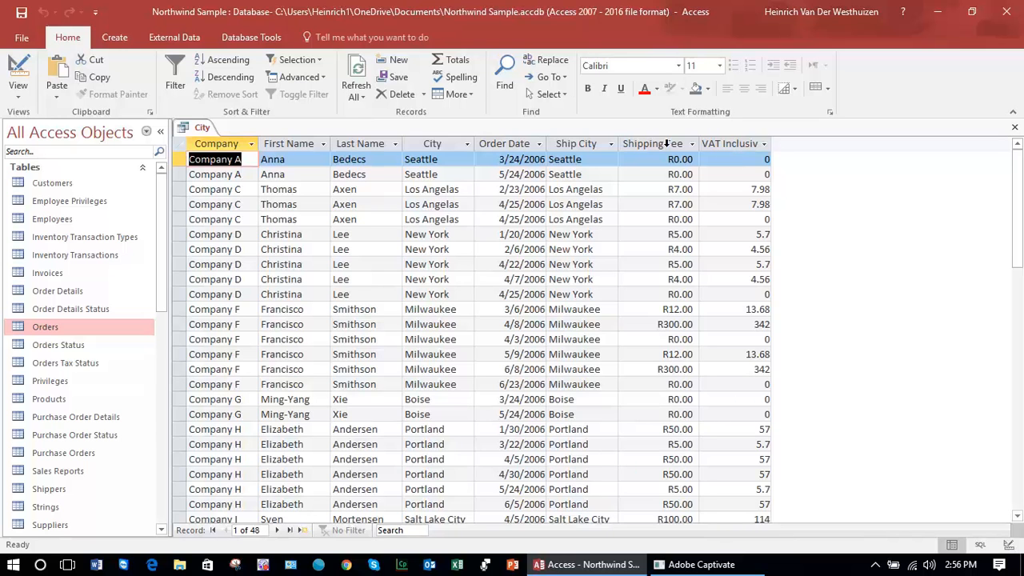
pyautogui.click(645, 310)
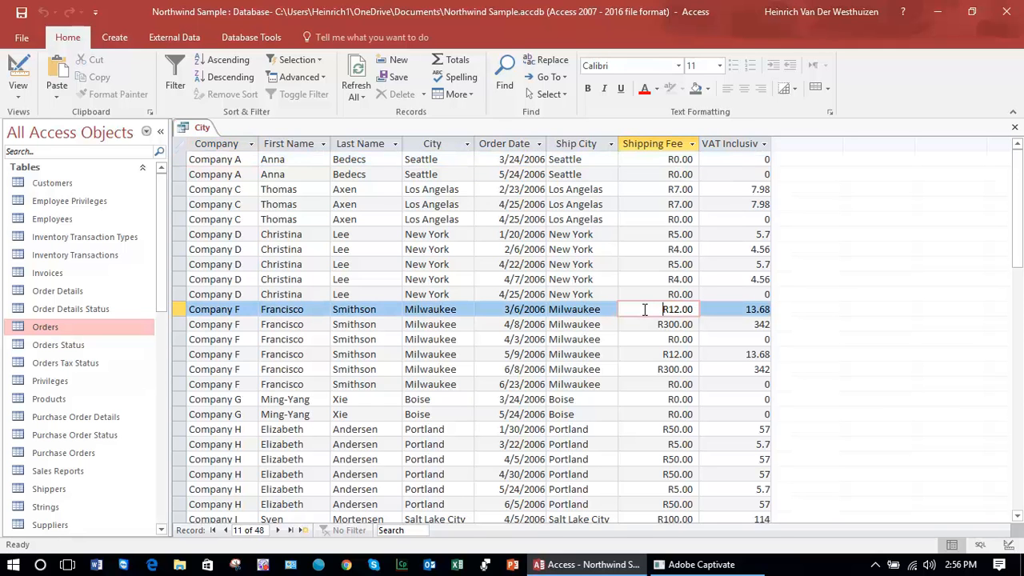
pyautogui.click(729, 313)
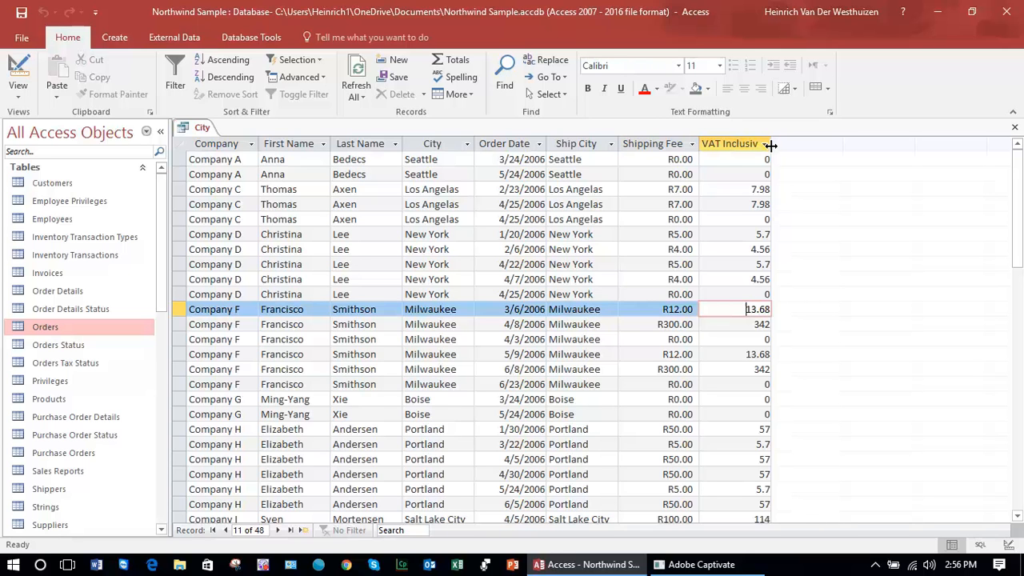
# Widen the VAT Inclusive Shipping Fee column to show its full heading, and return to the query's design.
pyautogui.moveTo(776, 141); pyautogui.dragTo(860, 143)
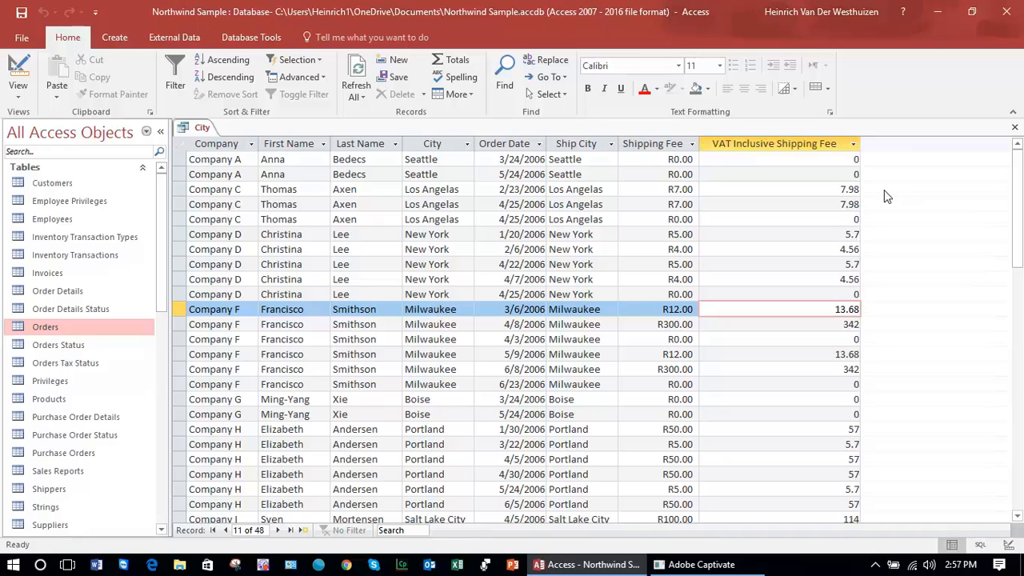
pyautogui.click(797, 143)
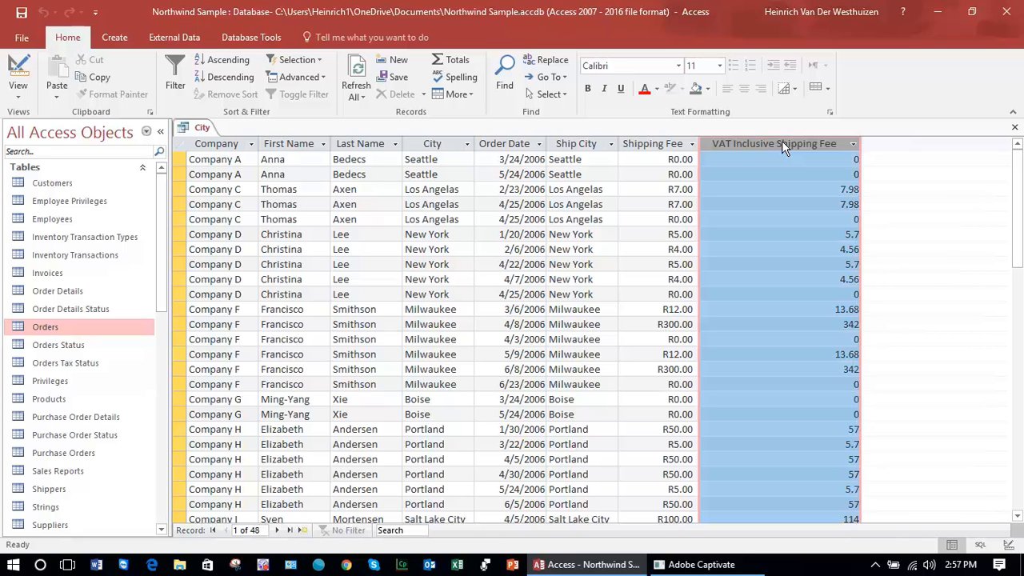
pyautogui.click(19, 68)
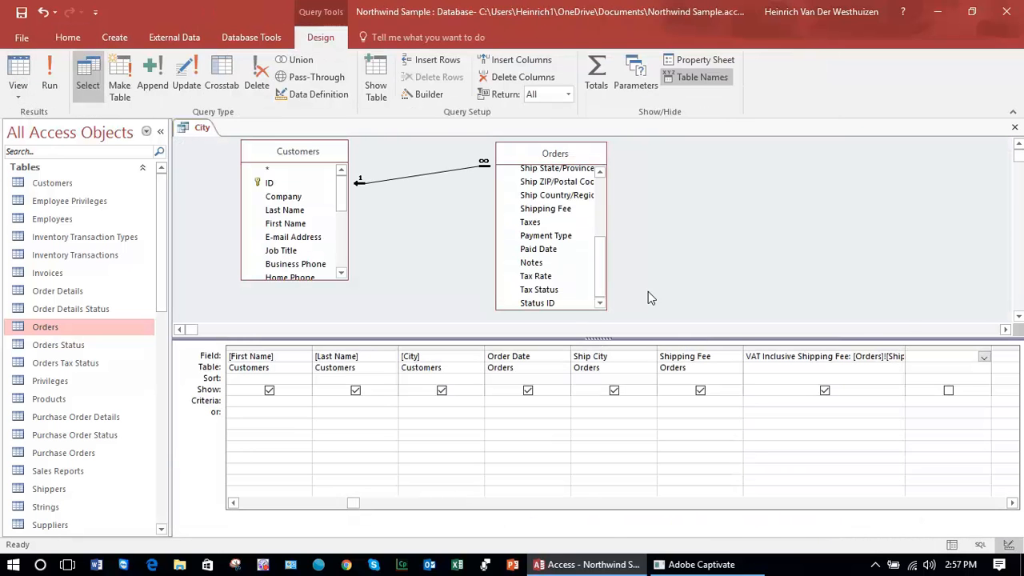